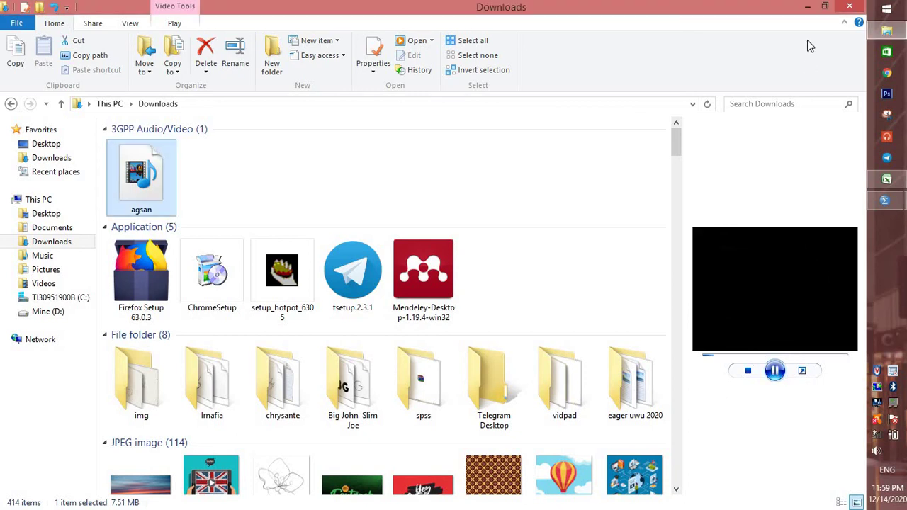
# Minimize the Downloads folder and bring forward the empty SPSS Untitled2 Data Editor.
pyautogui.click(808, 7)
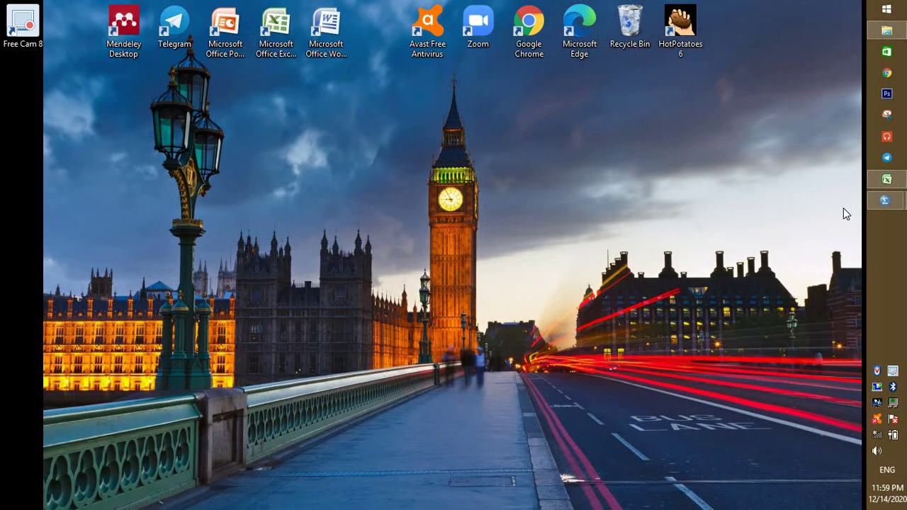
pyautogui.moveTo(885, 202)
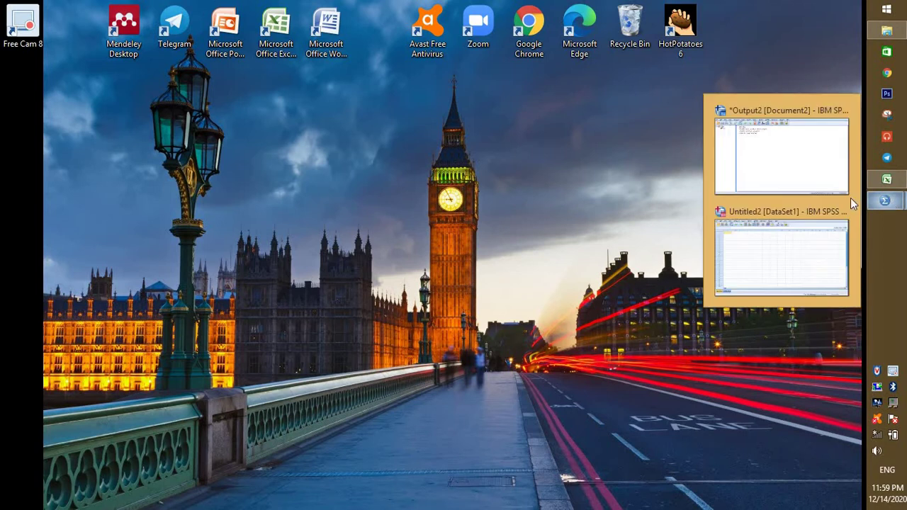
pyautogui.click(795, 243)
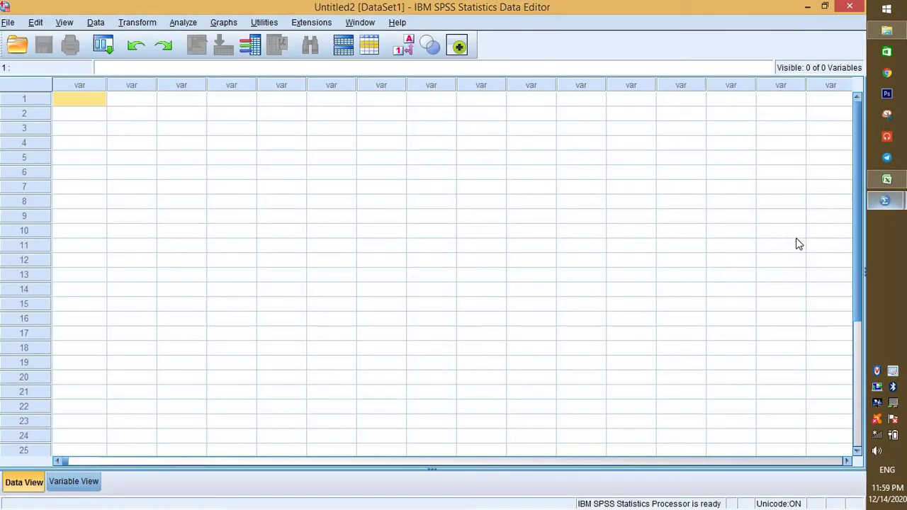
# Switch to the Self Efficacy in Academic Writing responses workbook and select item answer cell D2.
pyautogui.click(884, 182)
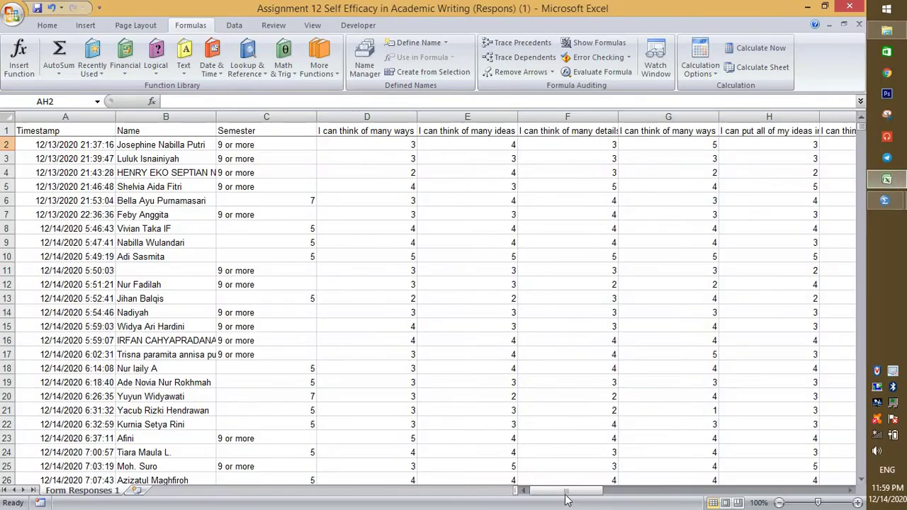
pyautogui.moveTo(569, 492); pyautogui.dragTo(590, 494)
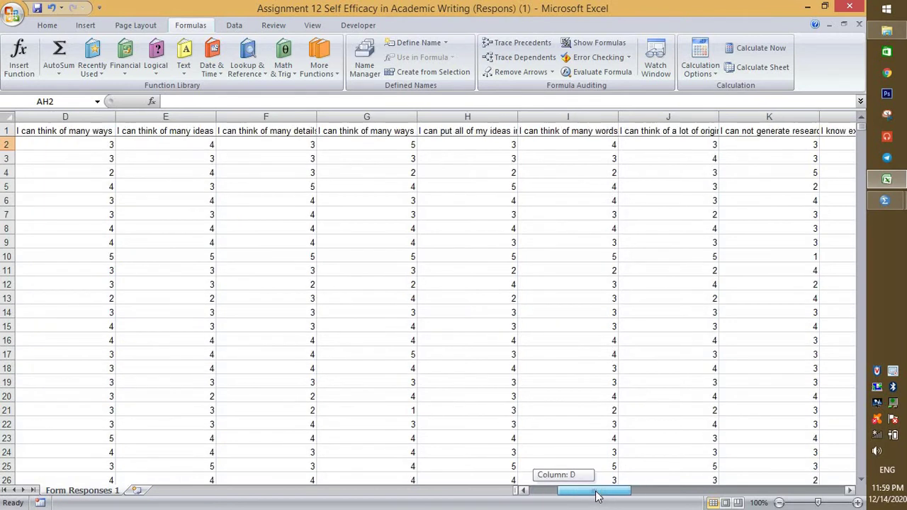
pyautogui.click(525, 491)
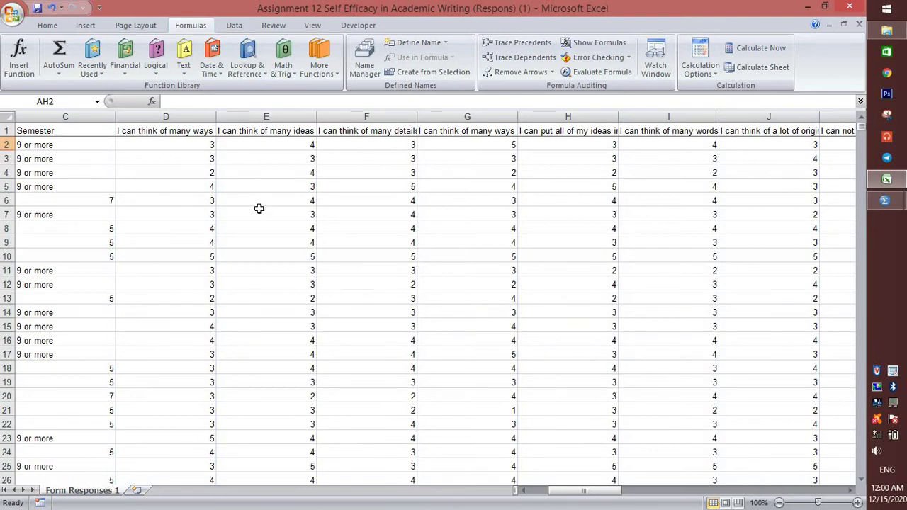
pyautogui.click(183, 146)
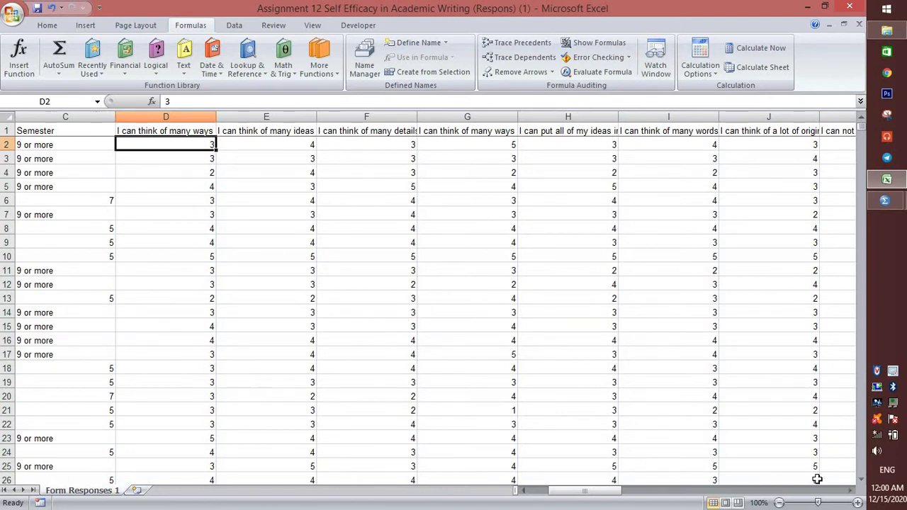
# Select the item answers D2:AG51 together with the empty TOTAL column AH.
pyautogui.moveTo(601, 492); pyautogui.dragTo(846, 492)
pyautogui.scroll(-8, 770, 369)
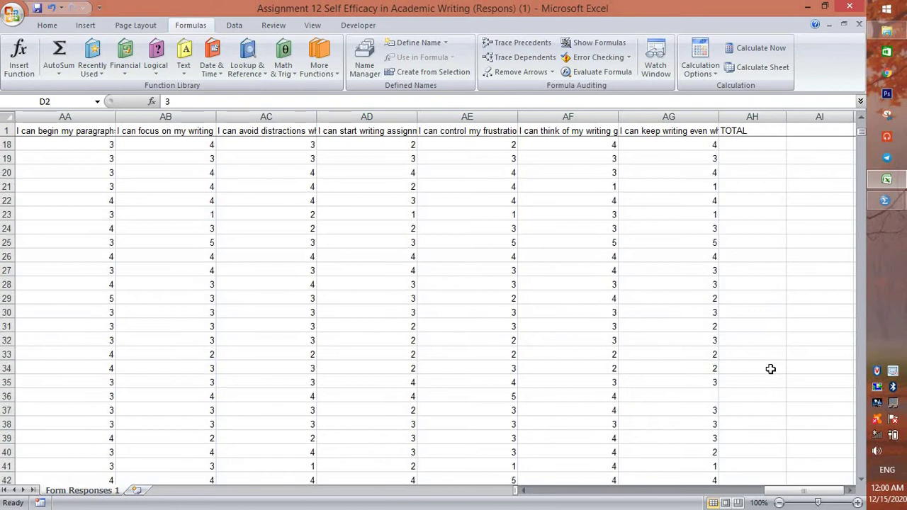
pyautogui.scroll(-3, 771, 368)
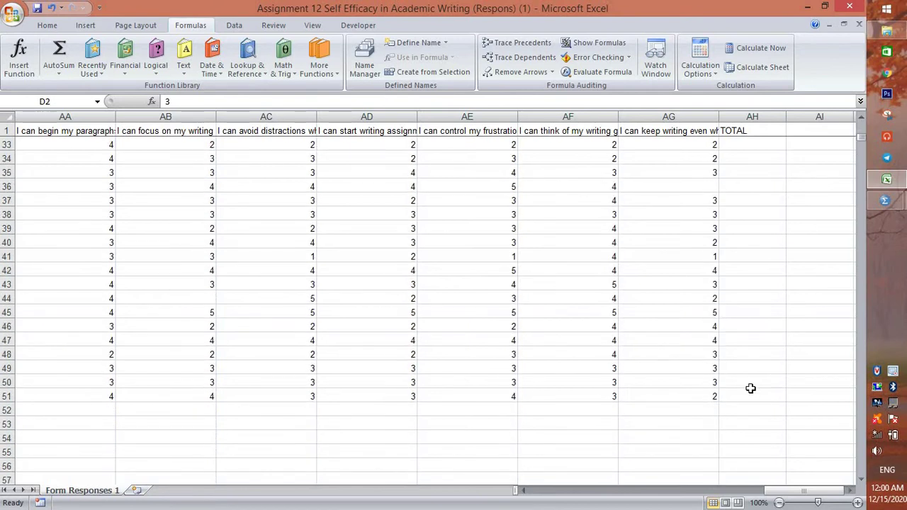
pyautogui.moveTo(702, 391); pyautogui.dragTo(736, 397)
pyautogui.scroll(10, 737, 397)
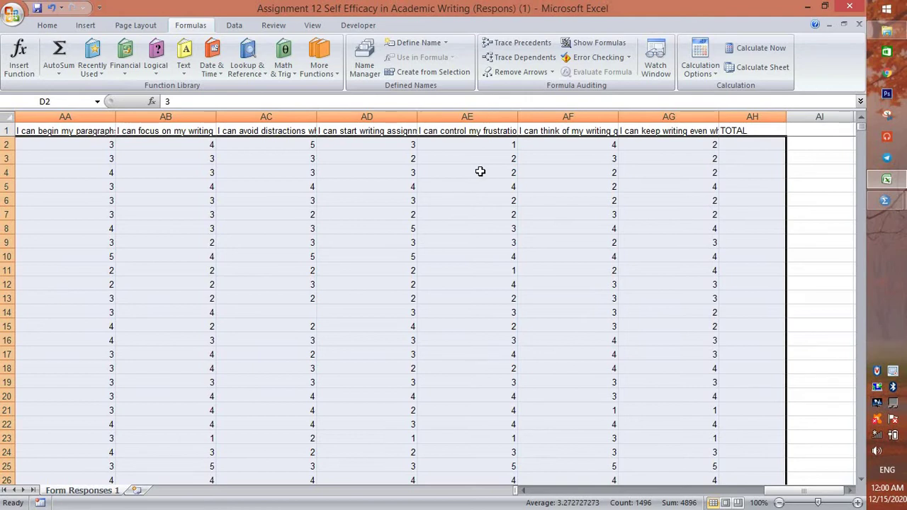
pyautogui.press('XF86AudioRaiseVolume')
# AutoSum each respondent's item scores into TOTAL cells AH2:AH51 and check the results.
pyautogui.click(61, 53)
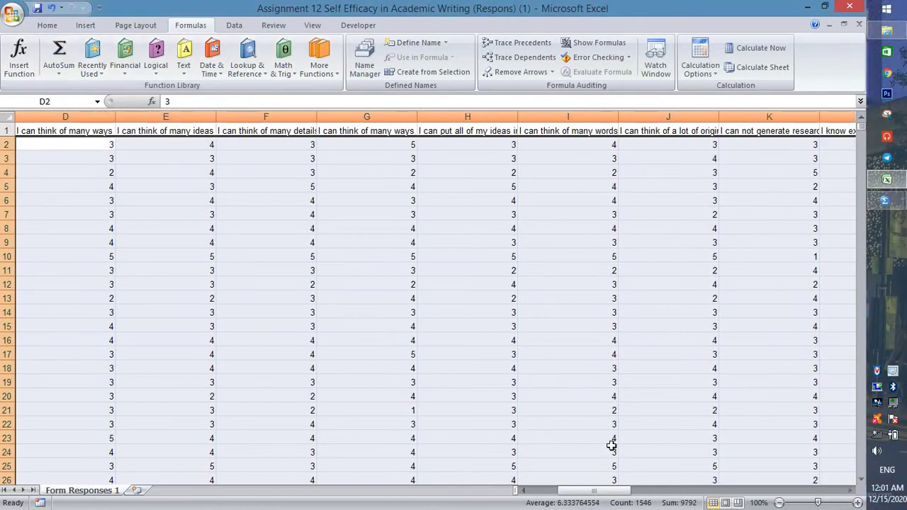
pyautogui.moveTo(604, 493); pyautogui.dragTo(823, 489)
pyautogui.scroll(-6, 803, 428)
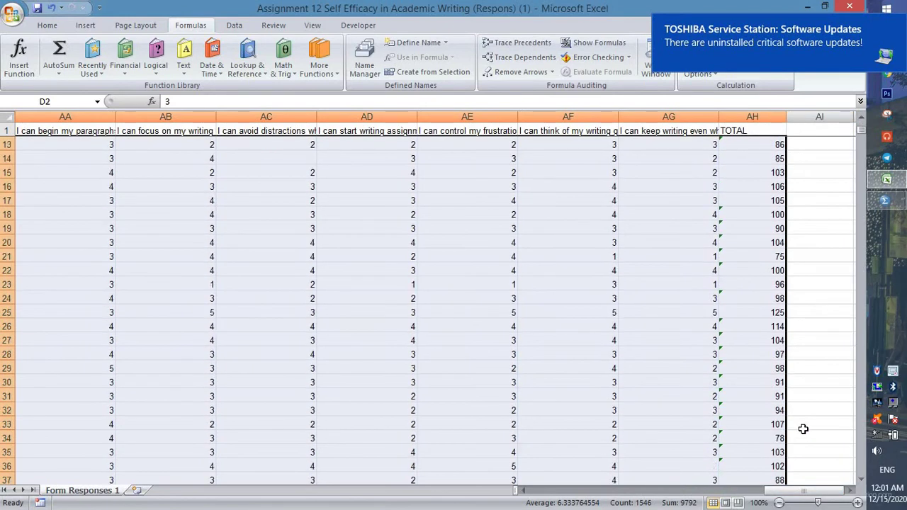
pyautogui.scroll(-3, 803, 429)
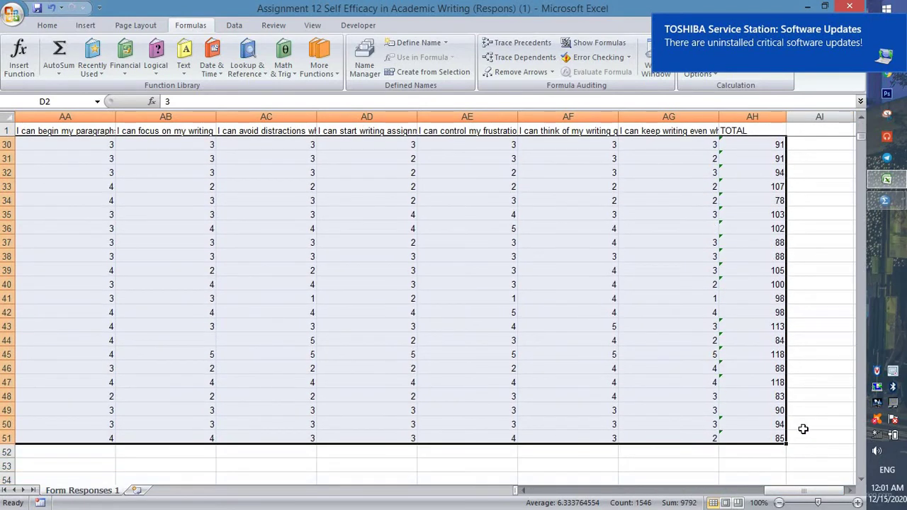
pyautogui.scroll(5, 803, 428)
pyautogui.scroll(3, 803, 429)
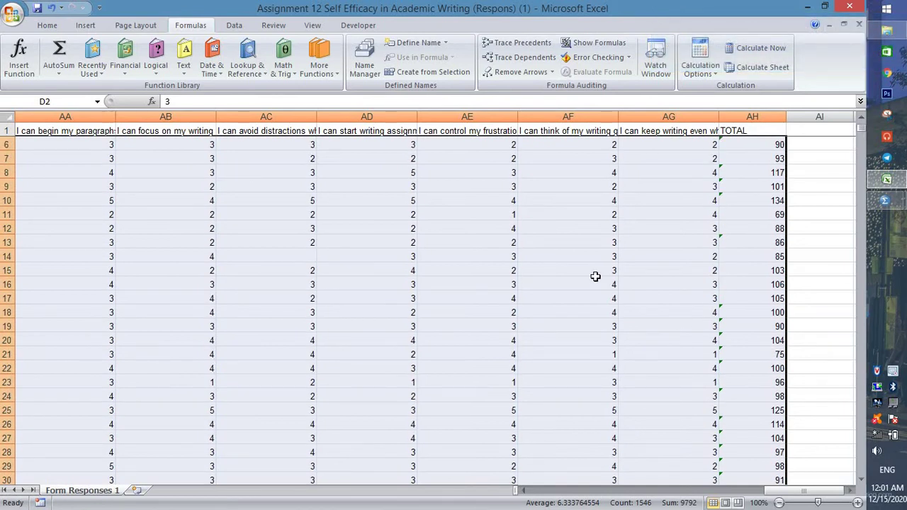
# Copy the selected item scores and totals, then return to the SPSS Untitled2 Data Editor.
pyautogui.hotkey('ctrl', 'c')
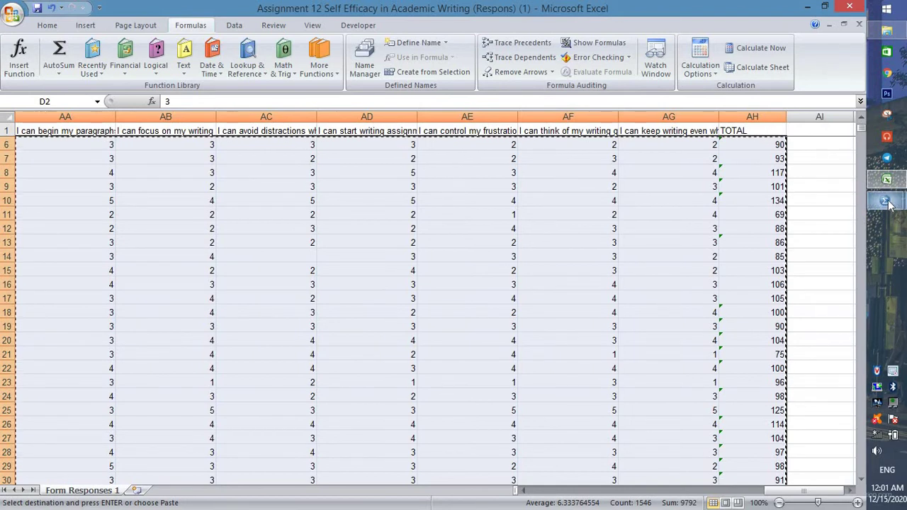
pyautogui.moveTo(881, 204)
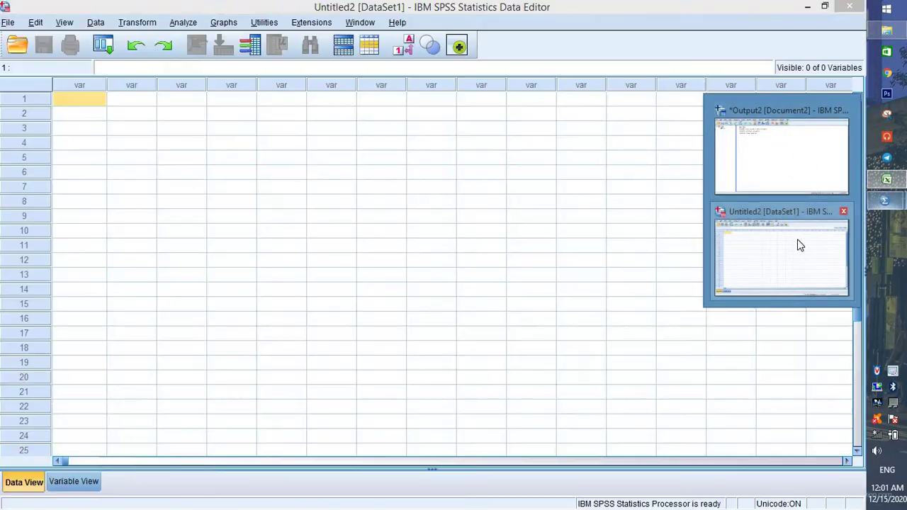
pyautogui.click(797, 242)
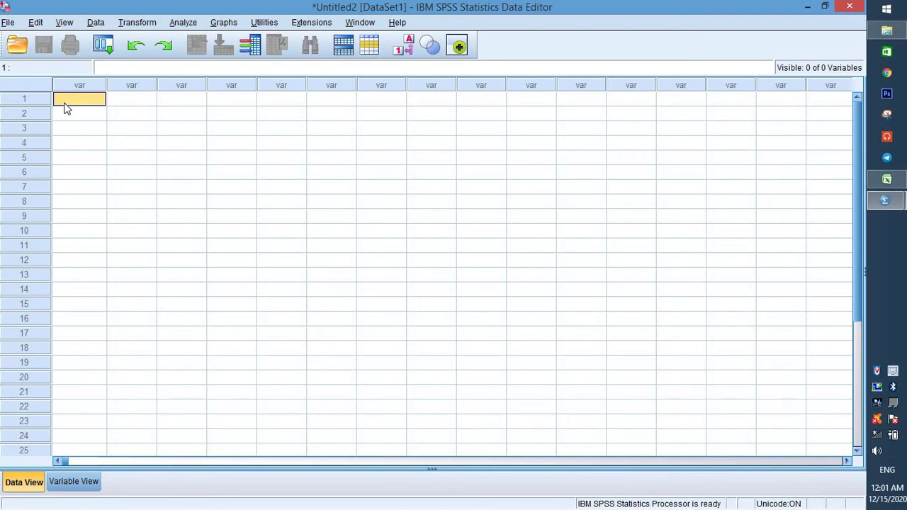
# Paste the 31 score columns into the SPSS data grid and switch to Variable View.
pyautogui.hotkey('ctrl', 'v')
pyautogui.rightClick(89, 97)
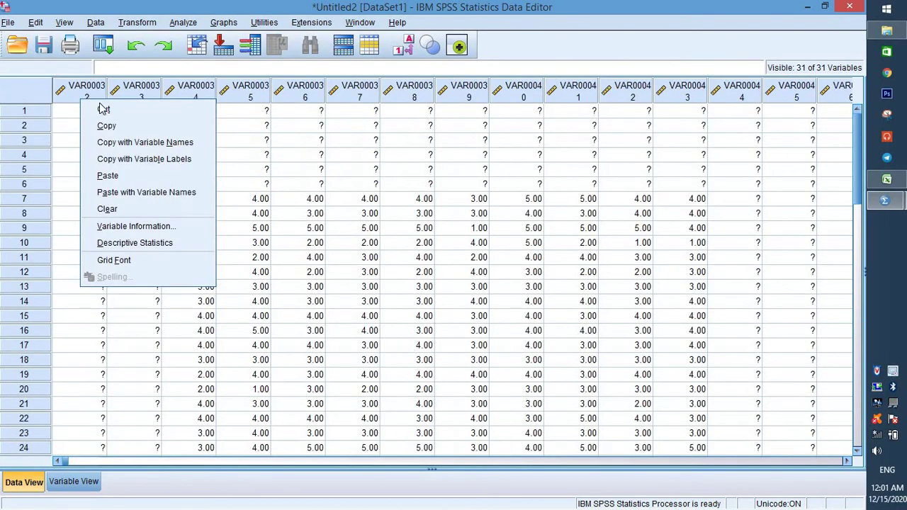
pyautogui.press('Escape')
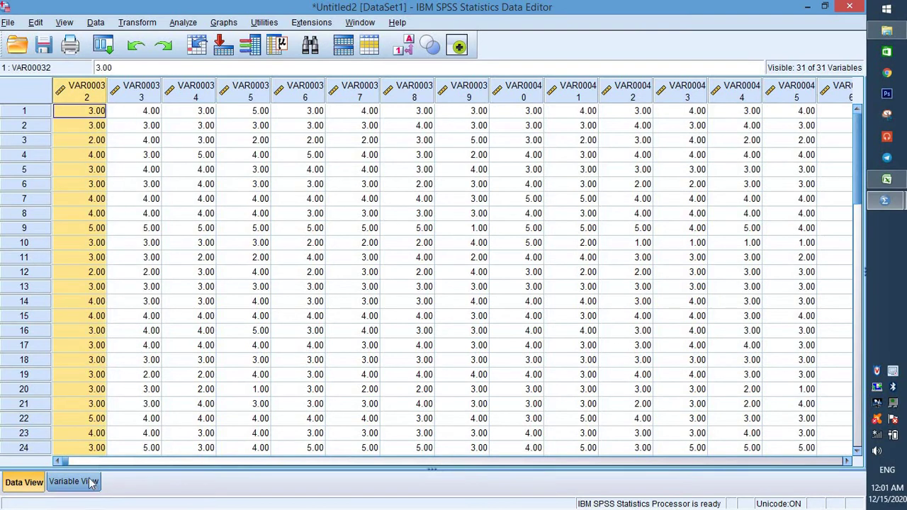
pyautogui.click(152, 246)
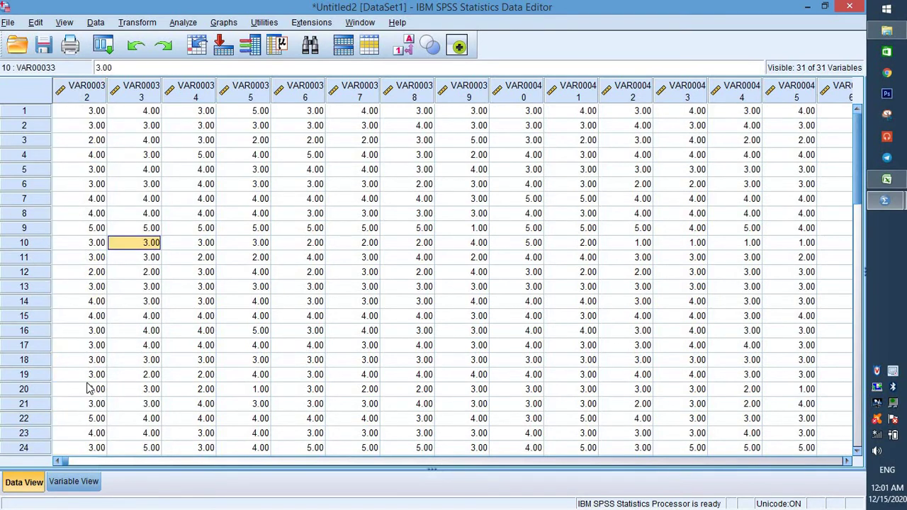
pyautogui.click(65, 484)
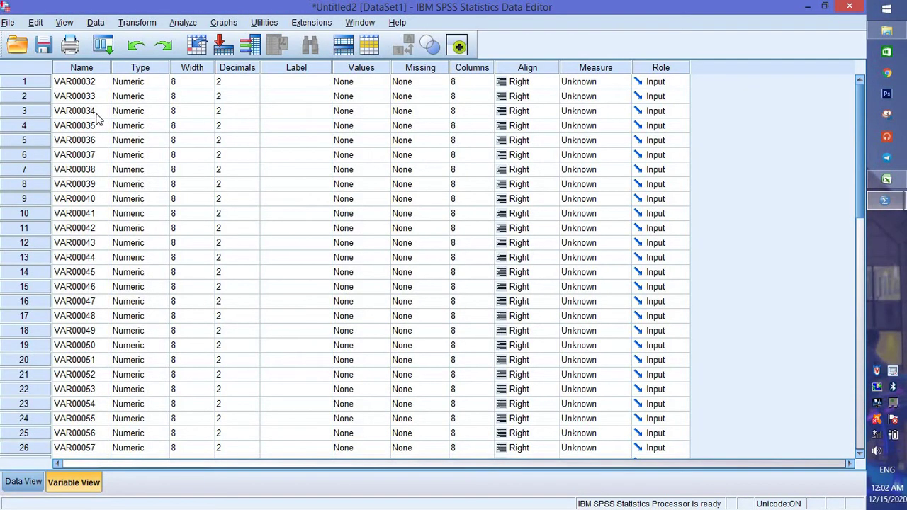
# Select the entire Name column in Variable View.
pyautogui.click(70, 67)
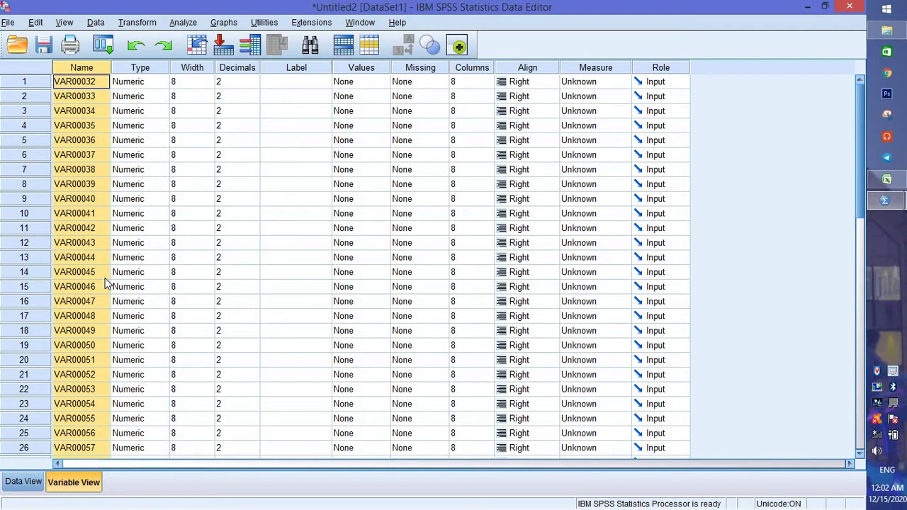
# Replace VAR000 with X in every variable name, producing names X33 onward.
pyautogui.hotkey('ctrl', 'f')
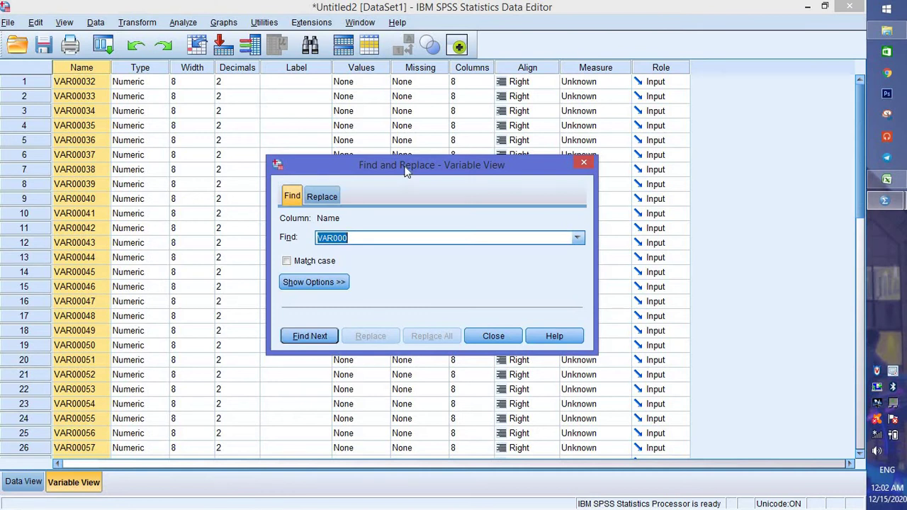
pyautogui.moveTo(404, 170); pyautogui.dragTo(401, 125)
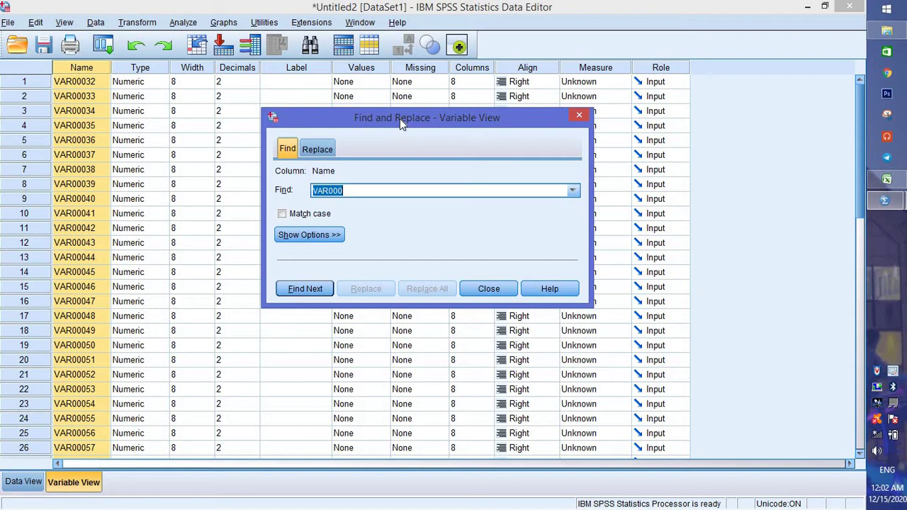
pyautogui.click(319, 149)
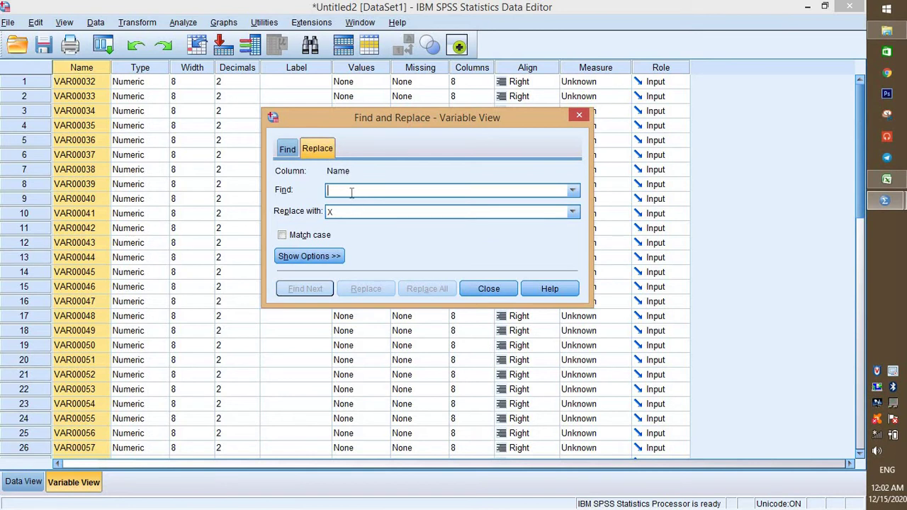
pyautogui.write('VA')
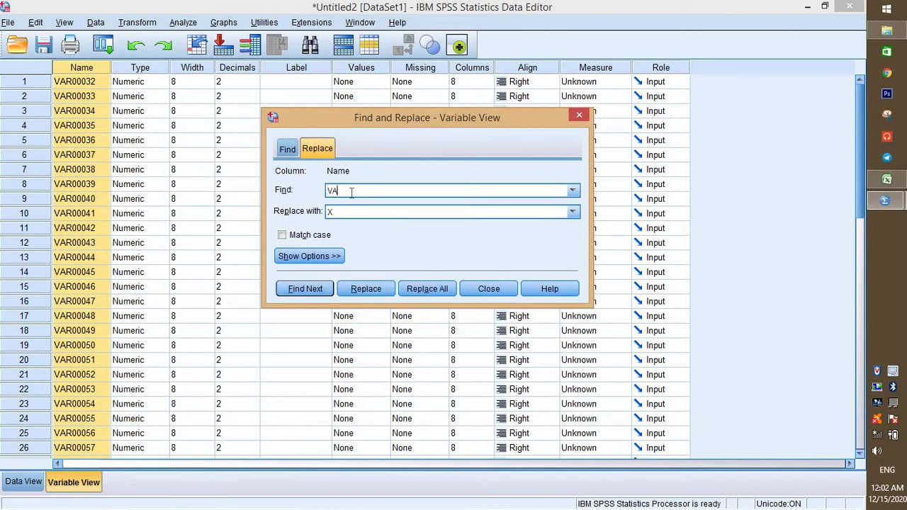
pyautogui.write('R000')
pyautogui.click(333, 212)
pyautogui.press('BackSpace')
pyautogui.write('X')
pyautogui.click(355, 213)
pyautogui.click(412, 290)
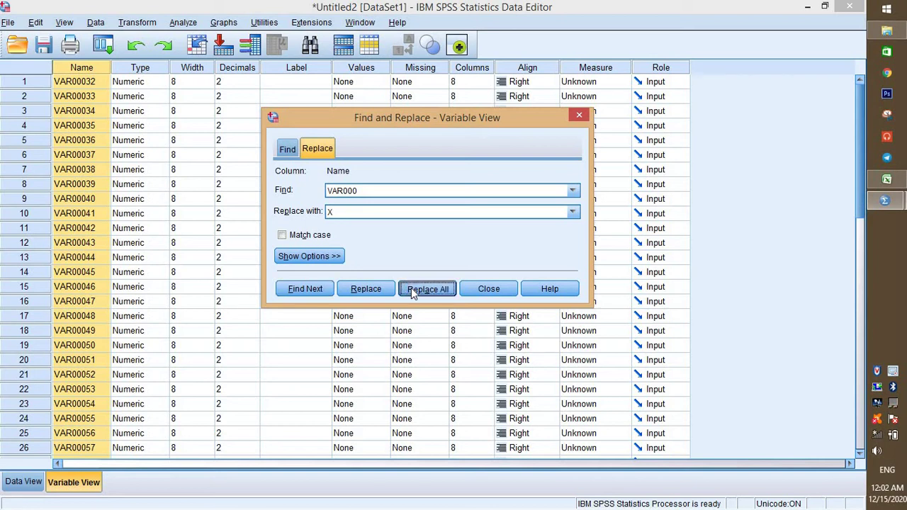
pyautogui.click(579, 116)
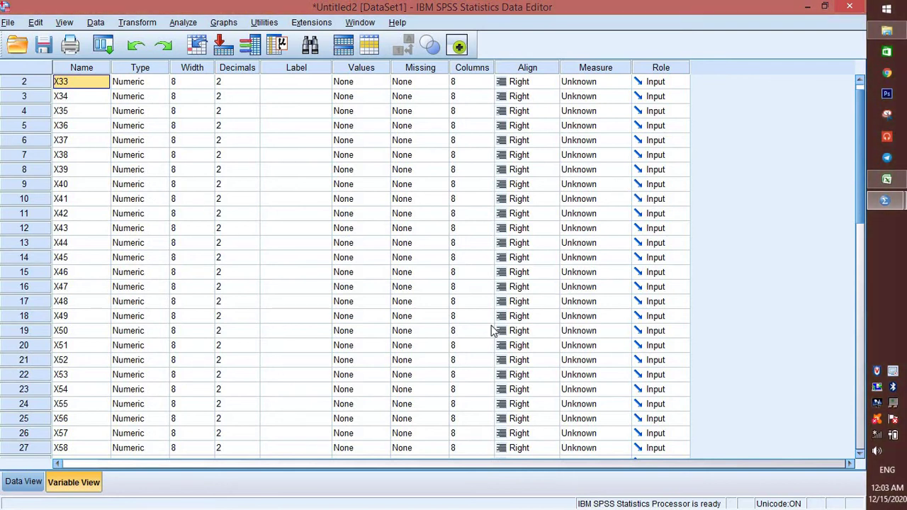
# Change the Name of the row-31 variable X62 to TOTAL.
pyautogui.scroll(-6, 491, 331)
pyautogui.scroll(2, 491, 330)
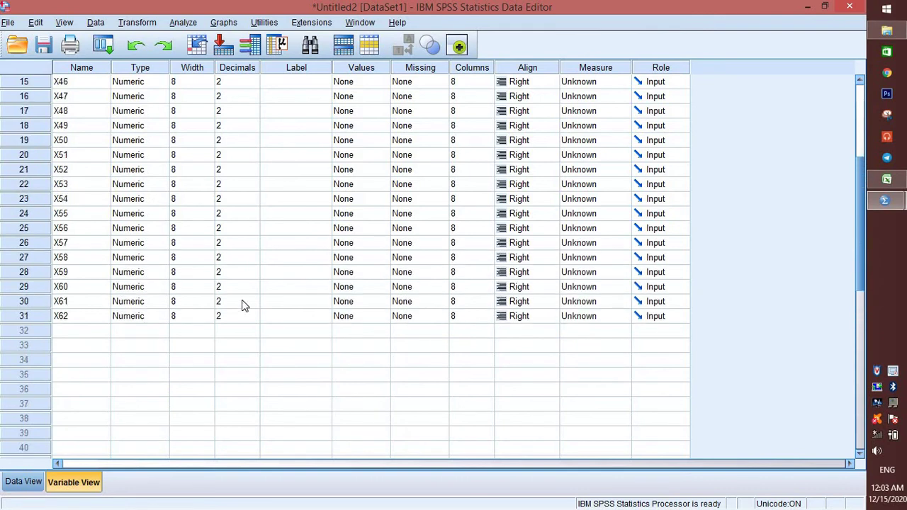
pyautogui.click(76, 317)
pyautogui.write('TOTAL')
# Return to Data View to see respondents' scores under the renamed X columns.
pyautogui.scroll(3, 166, 328)
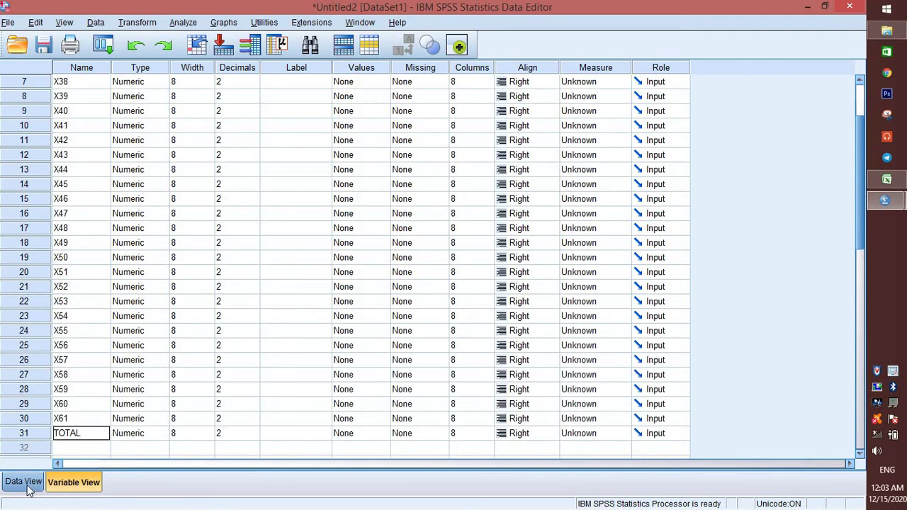
pyautogui.click(27, 485)
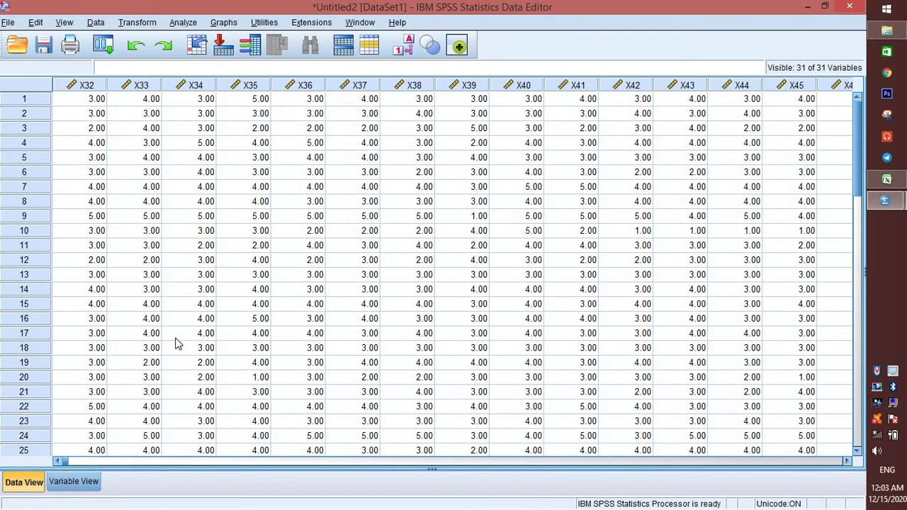
pyautogui.scroll(-4, 177, 344)
pyautogui.scroll(6, 177, 344)
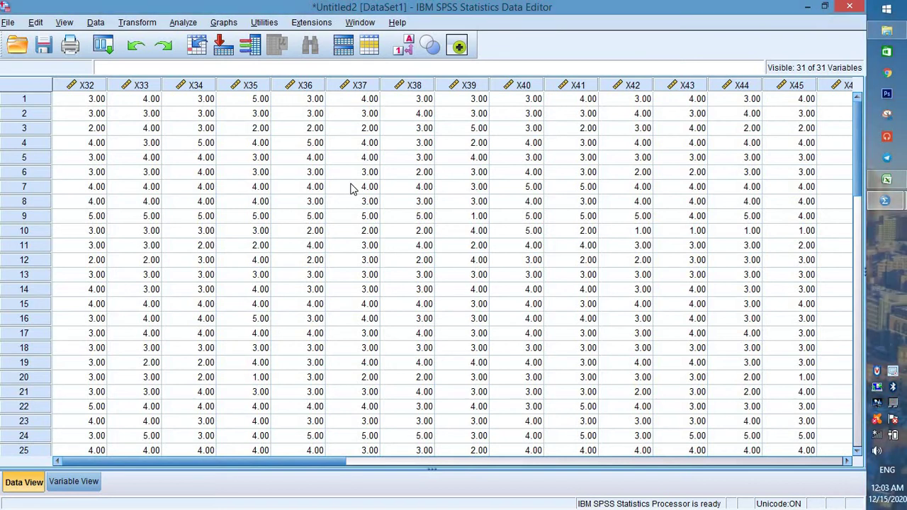
# Run a Bivariate Pearson correlation on X32–X61 plus TOTAL, with two-tailed significance.
pyautogui.click(192, 26)
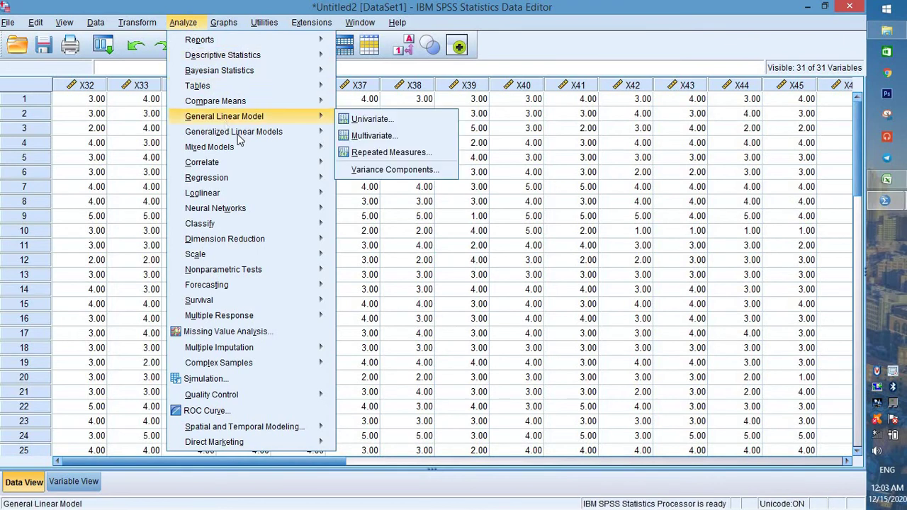
pyautogui.moveTo(252, 147)
pyautogui.moveTo(284, 169)
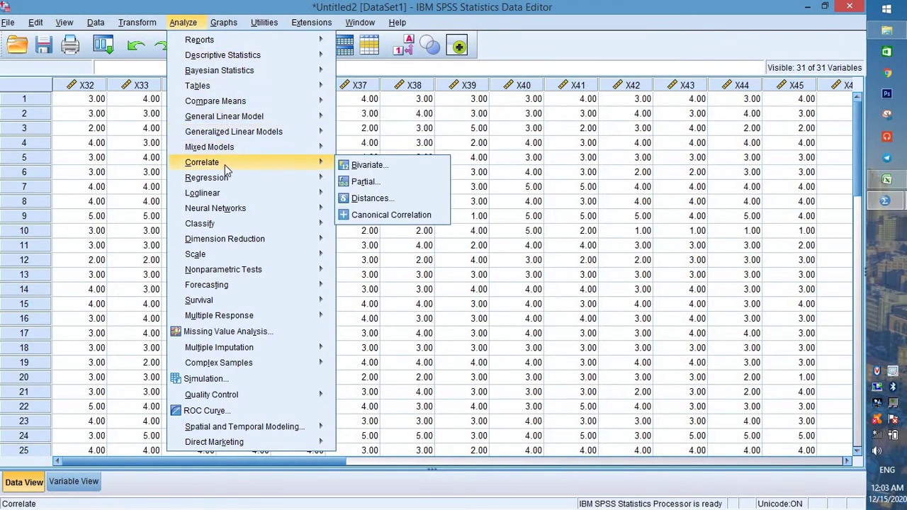
pyautogui.click(353, 163)
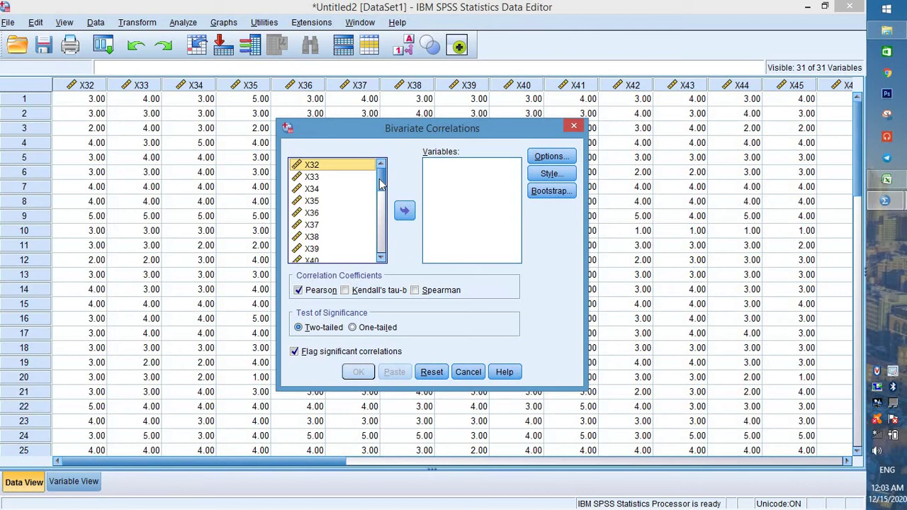
pyautogui.hotkey('ctrl', 'a')
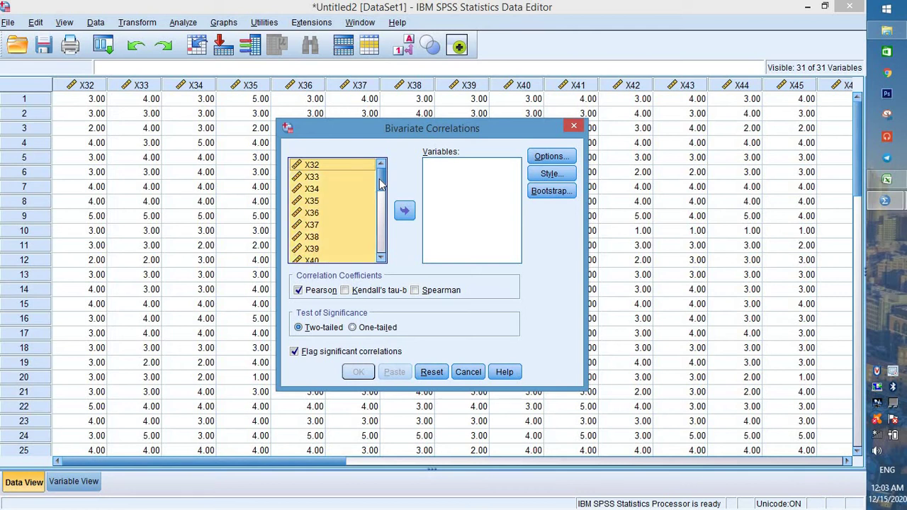
pyautogui.moveTo(380, 183); pyautogui.dragTo(385, 248)
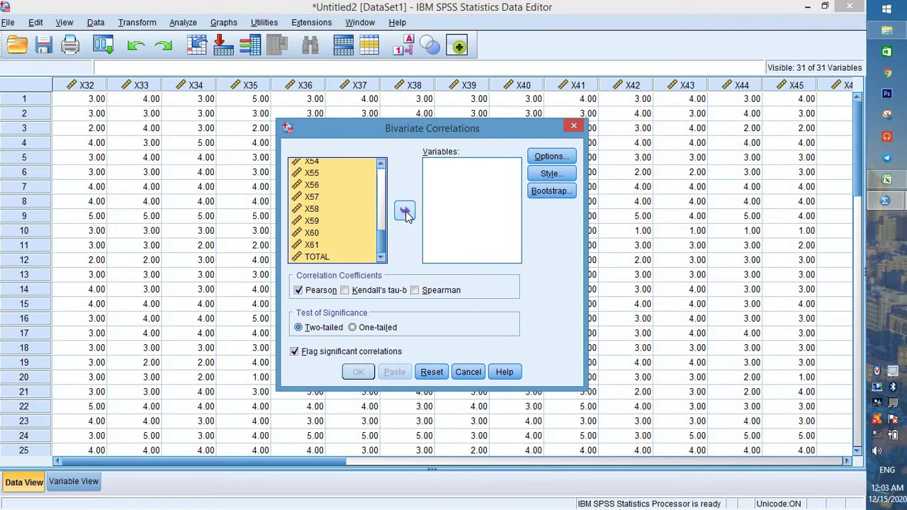
pyautogui.click(405, 211)
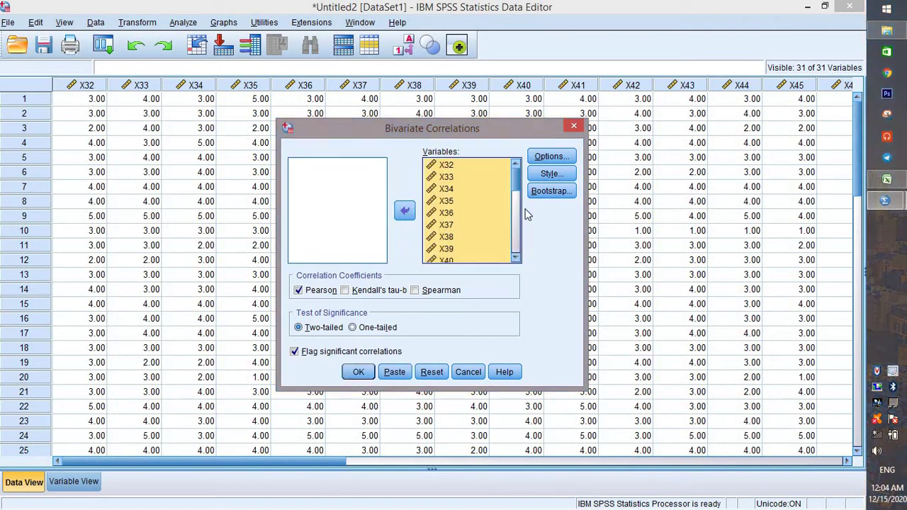
pyautogui.moveTo(516, 184)
pyautogui.mouseDown()
pyautogui.moveTo(516, 250)
pyautogui.moveTo(518, 177)
pyautogui.mouseUp()
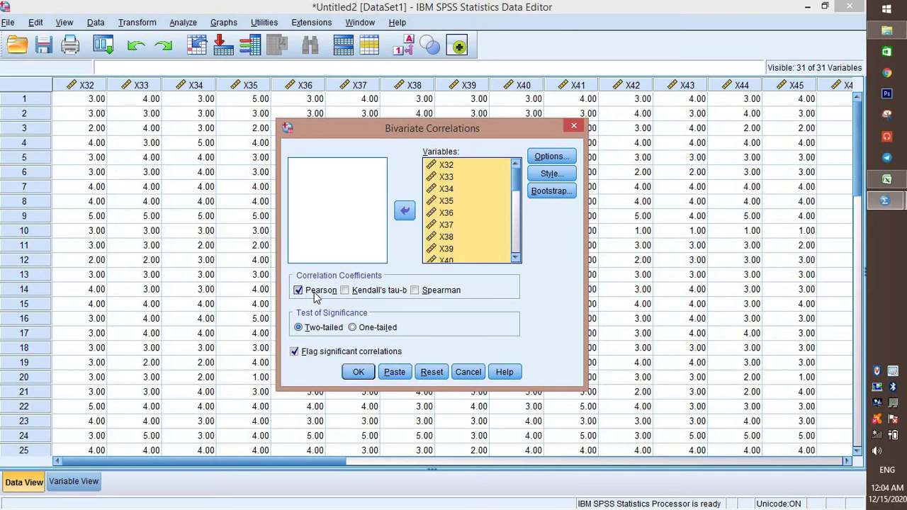
pyautogui.click(358, 372)
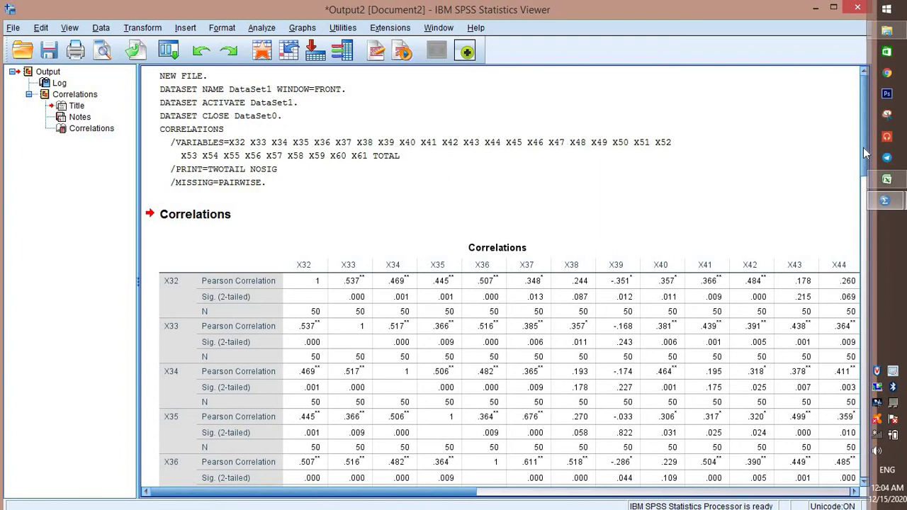
# Scroll the Correlations table right to show the TOTAL column, e.g. .499 for X32.
pyautogui.scroll(-3, 617, 389)
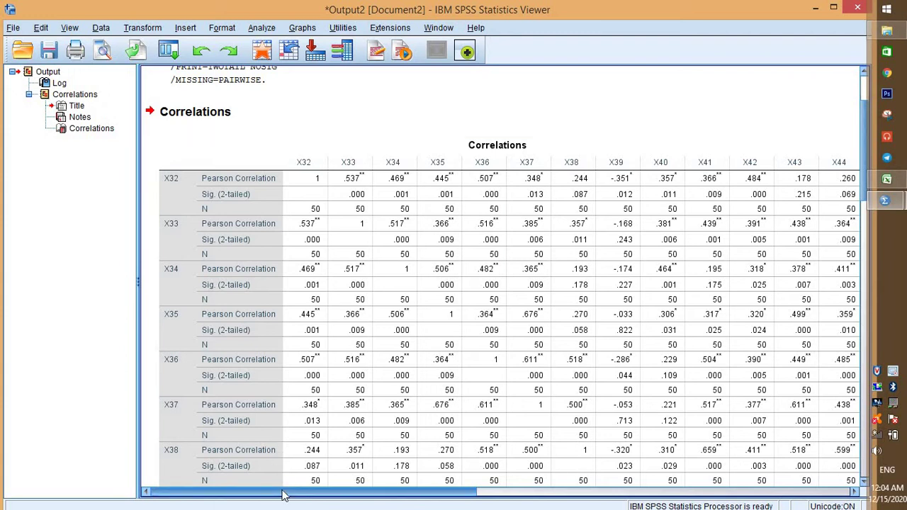
pyautogui.moveTo(282, 494); pyautogui.dragTo(707, 494)
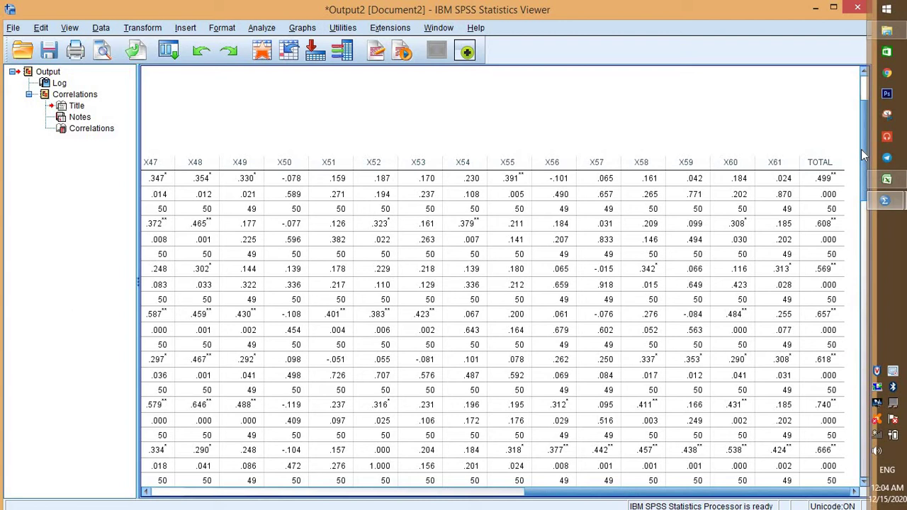
# Inspect each item's correlation with TOTAL in the Correlations table, such as .740 for X37.
pyautogui.moveTo(865, 163); pyautogui.dragTo(865, 178)
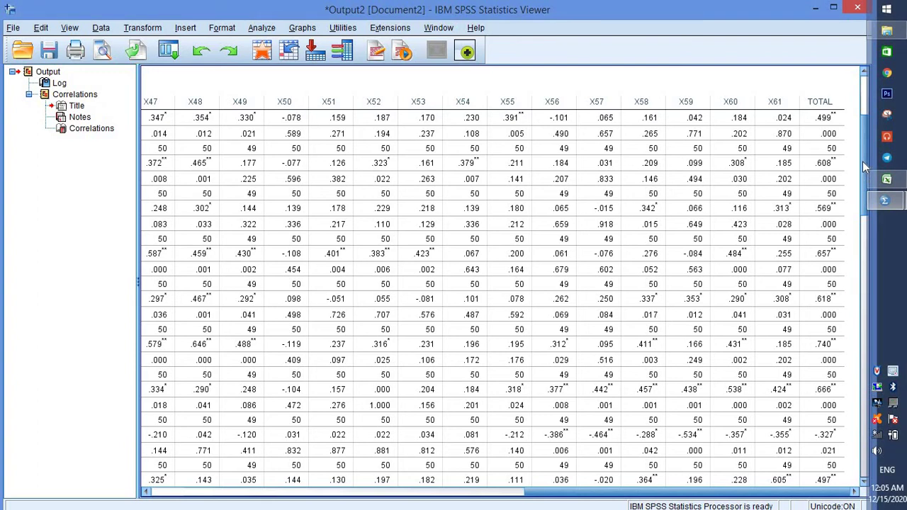
pyautogui.click(822, 124)
pyautogui.click(794, 157)
pyautogui.scroll(1, 864, 122)
pyautogui.click(850, 186)
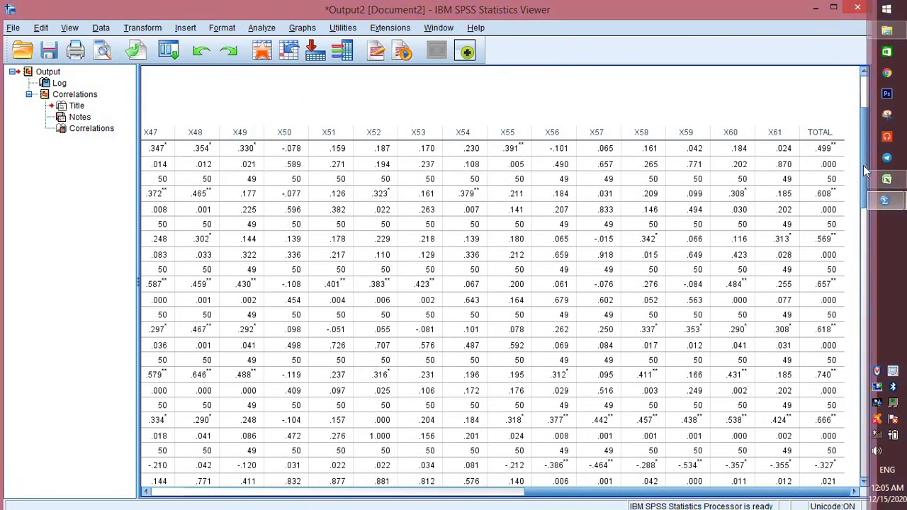
pyautogui.scroll(2, 864, 157)
pyautogui.scroll(-1, 863, 158)
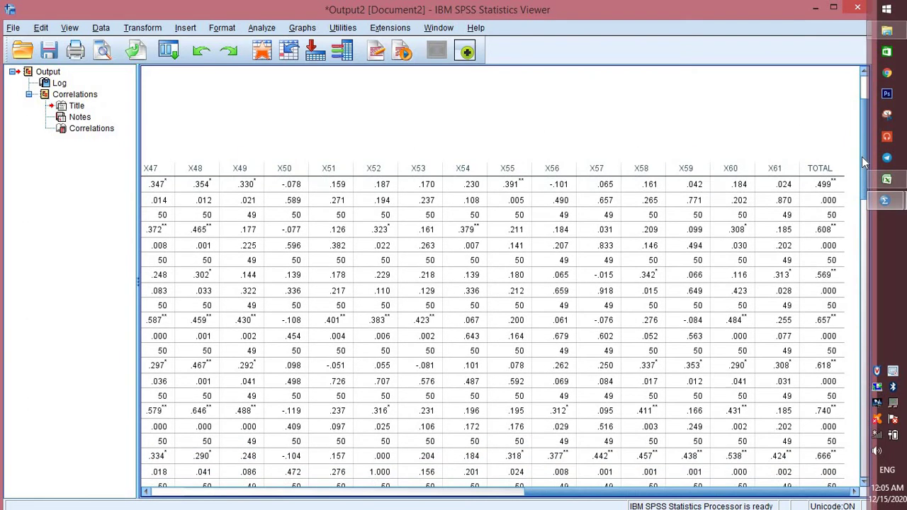
pyautogui.click(821, 260)
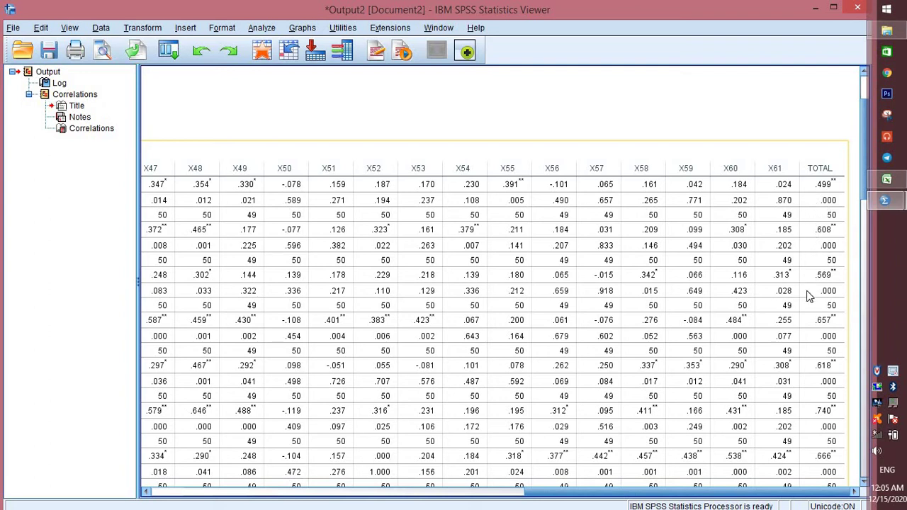
pyautogui.click(811, 115)
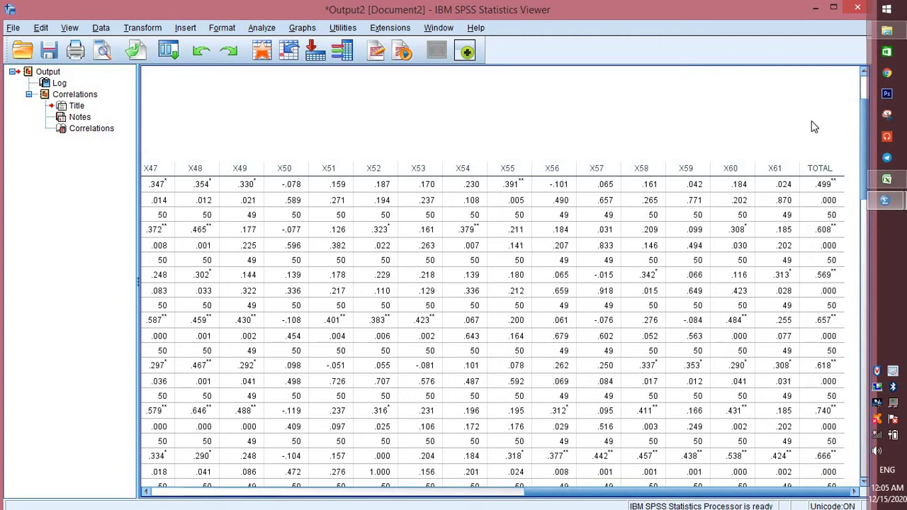
pyautogui.click(826, 194)
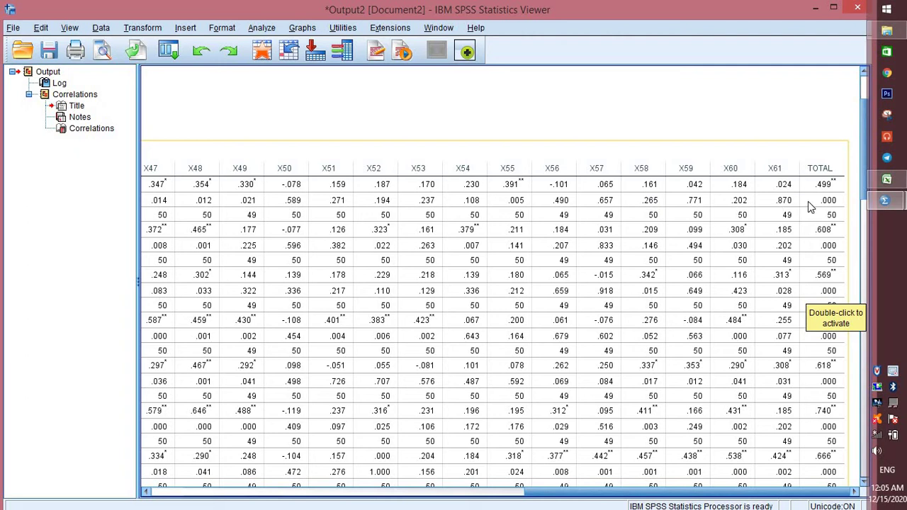
pyautogui.moveTo(883, 212)
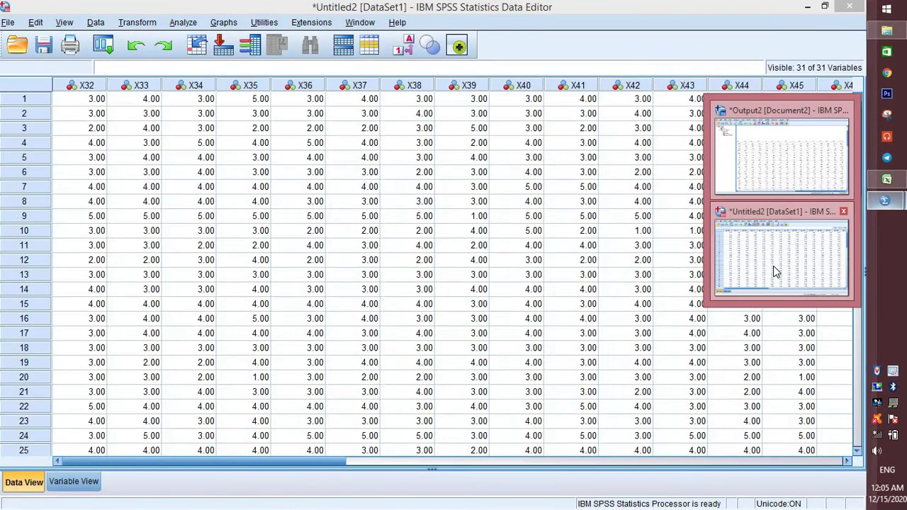
# From the Untitled2 Data Editor, run an Alpha reliability analysis on items X32–X61, excluding TOTAL.
pyautogui.click(774, 268)
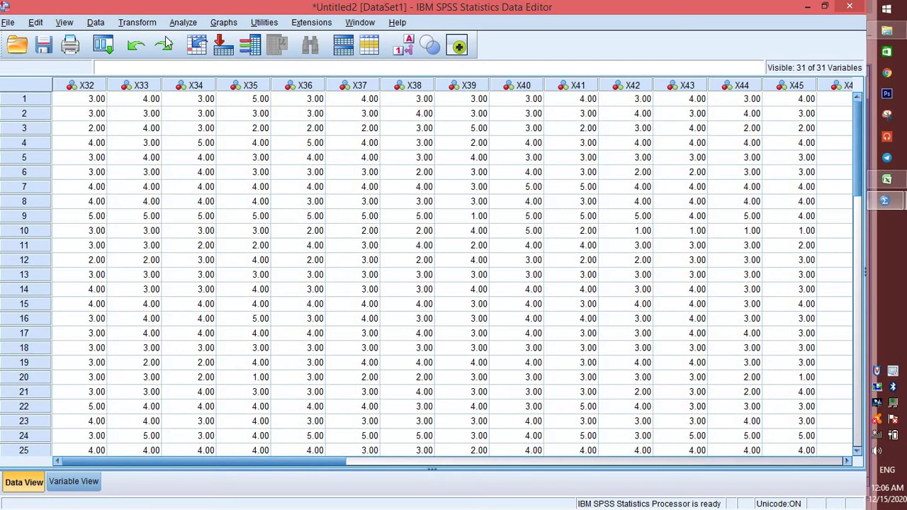
pyautogui.click(189, 23)
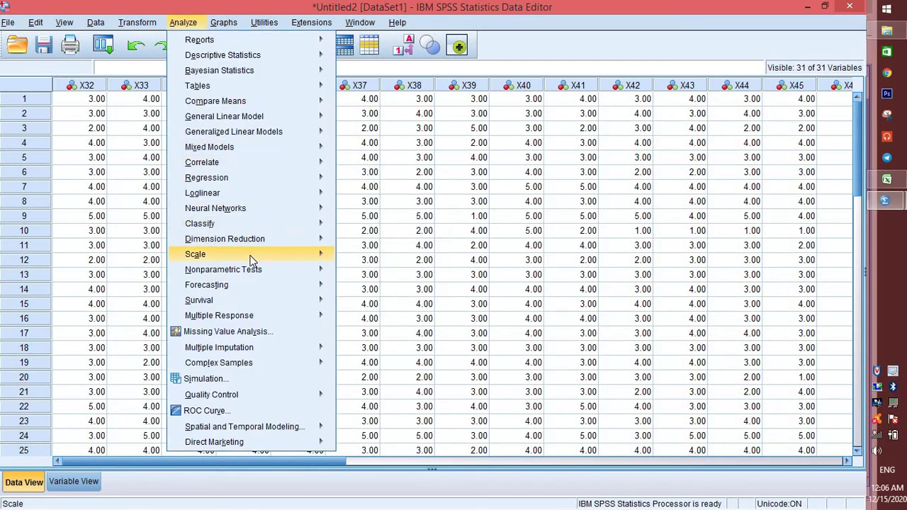
pyautogui.moveTo(252, 259)
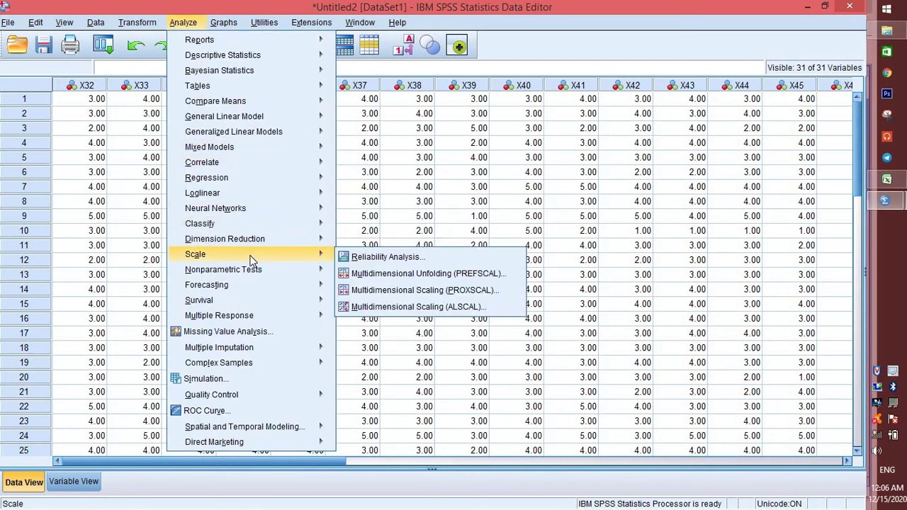
pyautogui.click(357, 258)
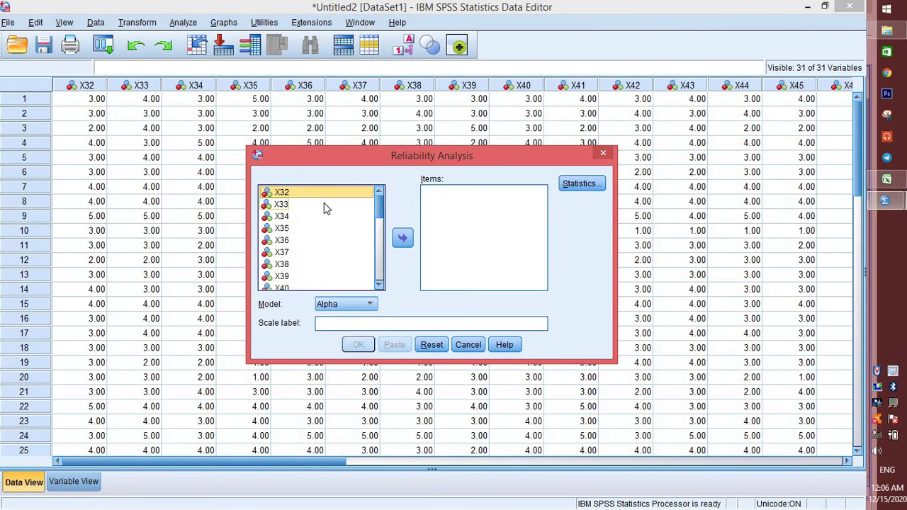
pyautogui.hotkey('ctrl', 'a')
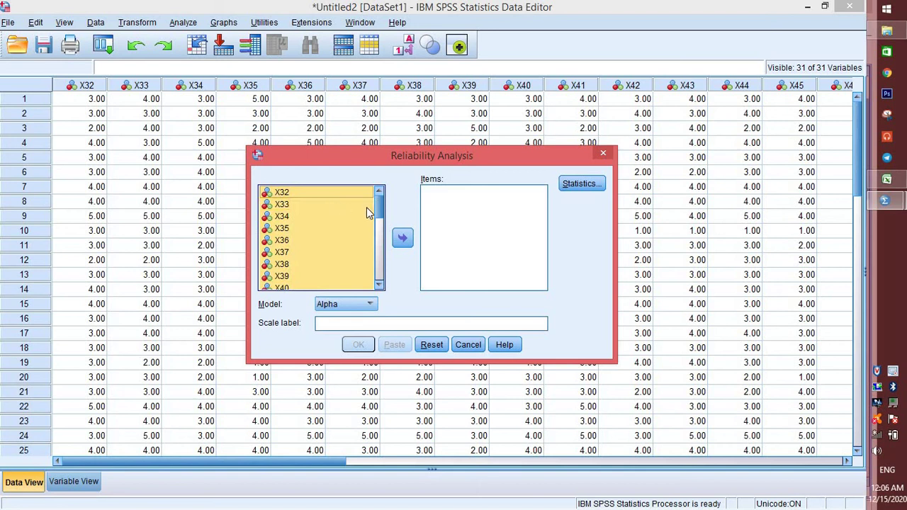
pyautogui.moveTo(381, 214); pyautogui.dragTo(383, 283)
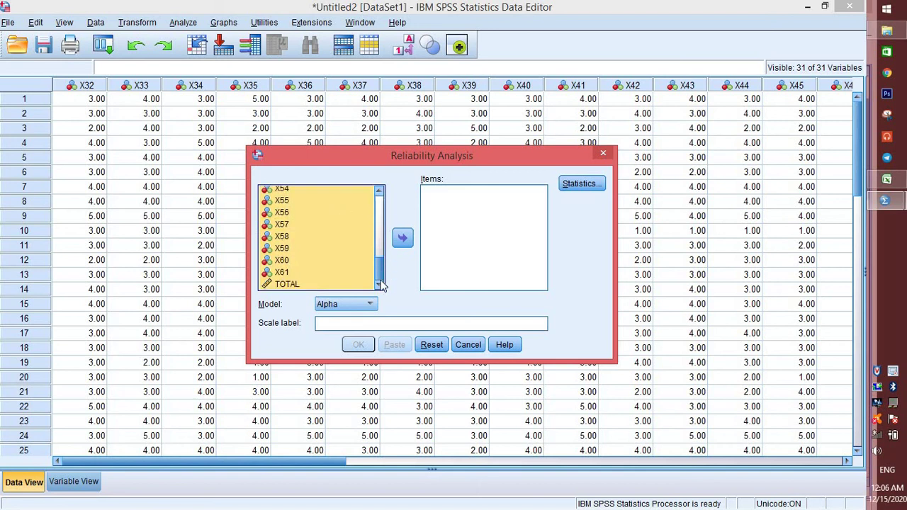
pyautogui.keyDown('ctrl'); pyautogui.click(345, 284); pyautogui.keyUp('ctrl')
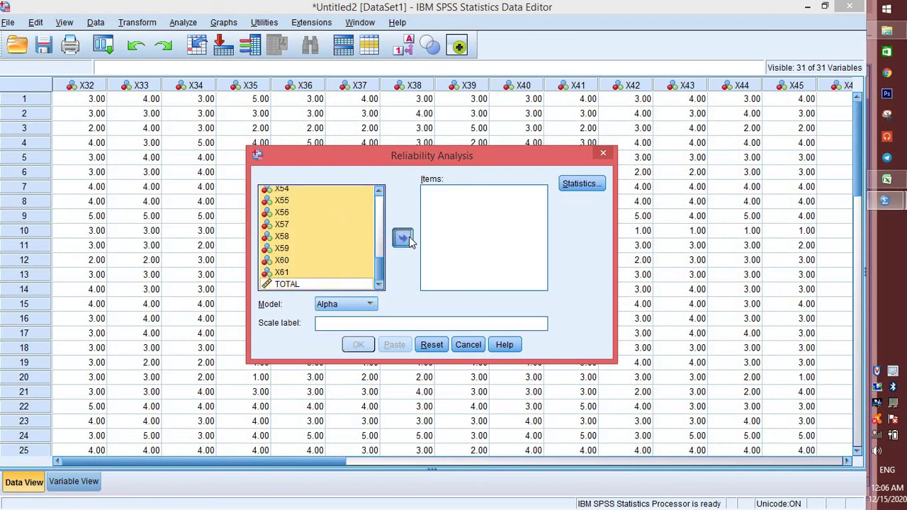
pyautogui.click(402, 238)
pyautogui.moveTo(543, 210); pyautogui.dragTo(542, 283)
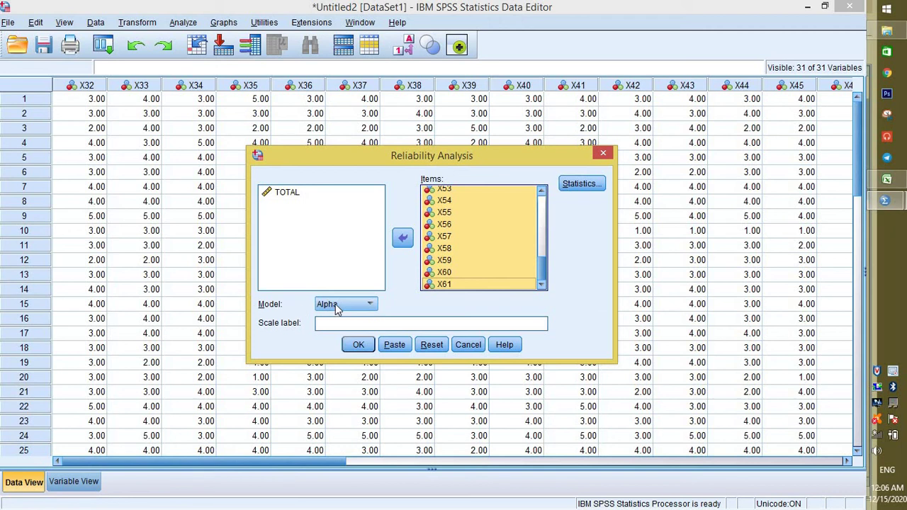
pyautogui.click(366, 347)
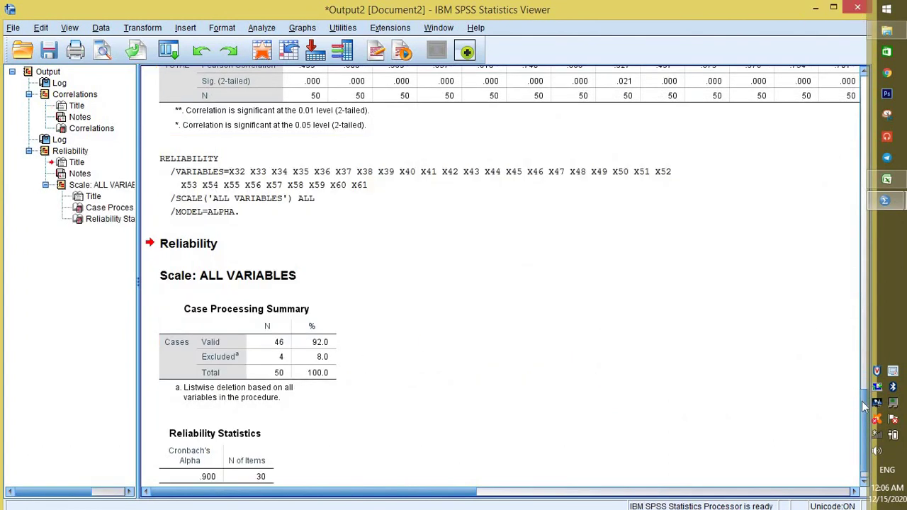
# Show the Reliability Statistics table (Cronbach's Alpha .900, 30 items), then switch to the desktop.
pyautogui.scroll(-1, 427, 321)
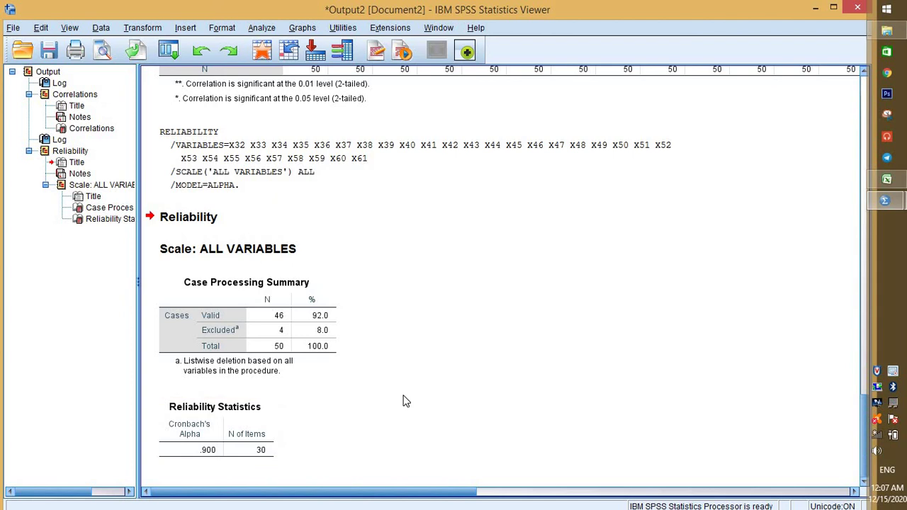
pyautogui.hotkey('alt', 'Tab')
pyautogui.hotkey('alt', 'Tab')
pyautogui.hotkey('alt', 'Tab')
pyautogui.hotkey('alt', 'Tab')
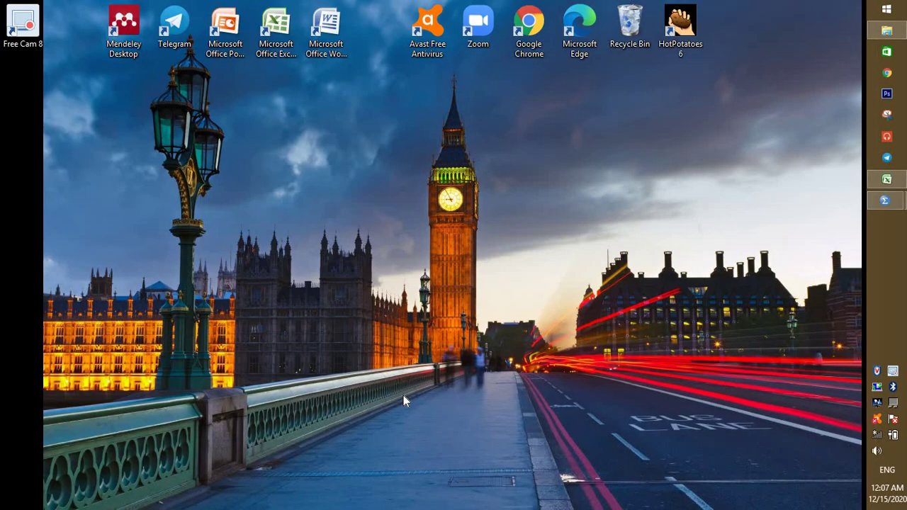